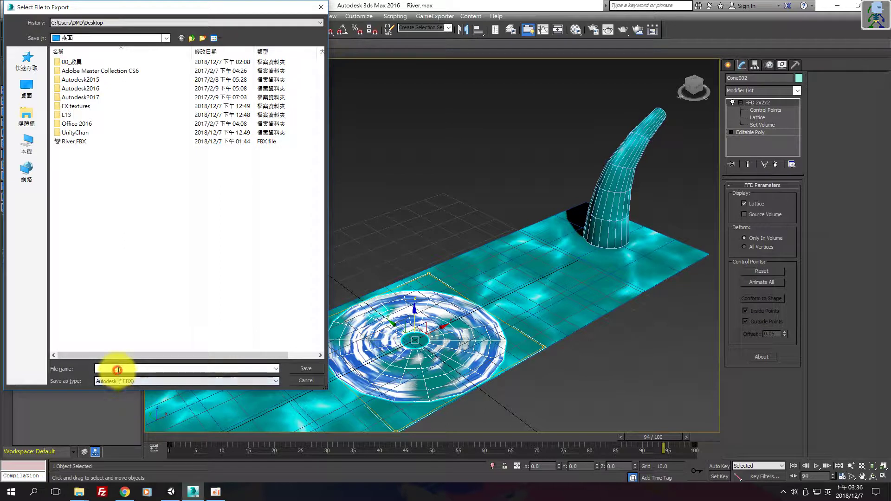
Step: Name the FBX export file Ripple and save it on the desktop
{"action": "type", "text": "Ripple"}
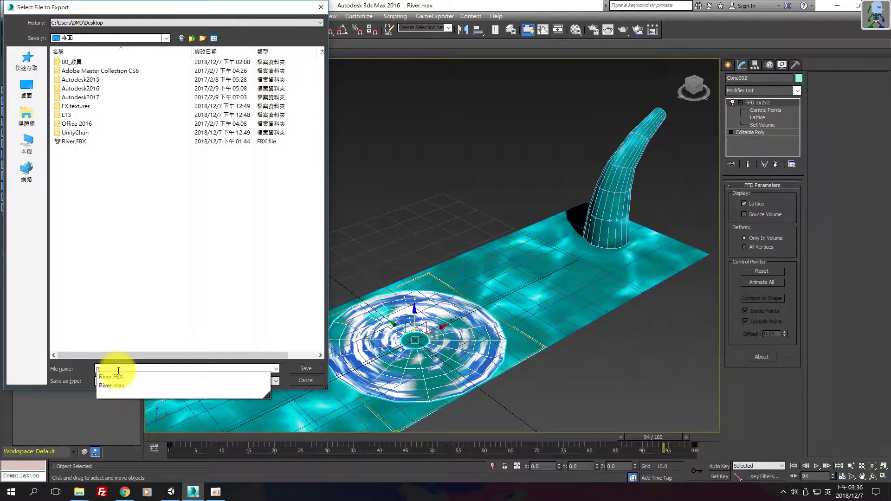
{"action": "key", "text": "Return"}
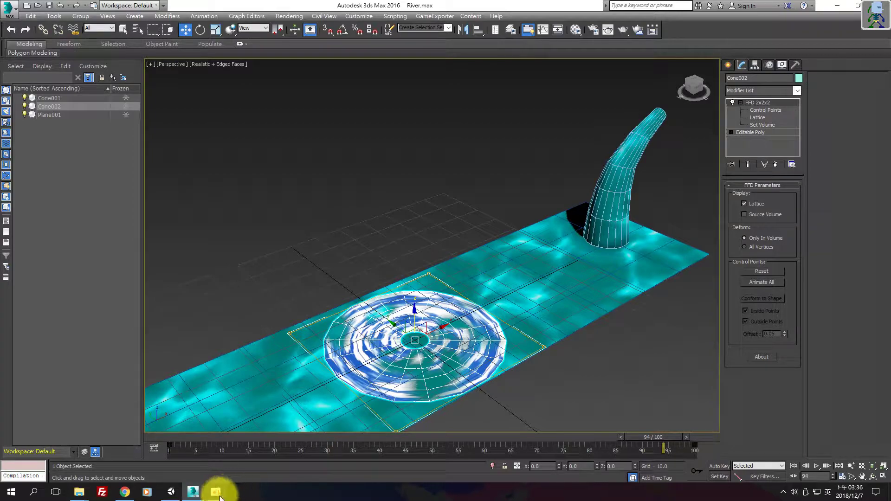
Step: Switch to Unity and close the Mat_R shader graph window
{"action": "left_click", "coordinate": [171, 493]}
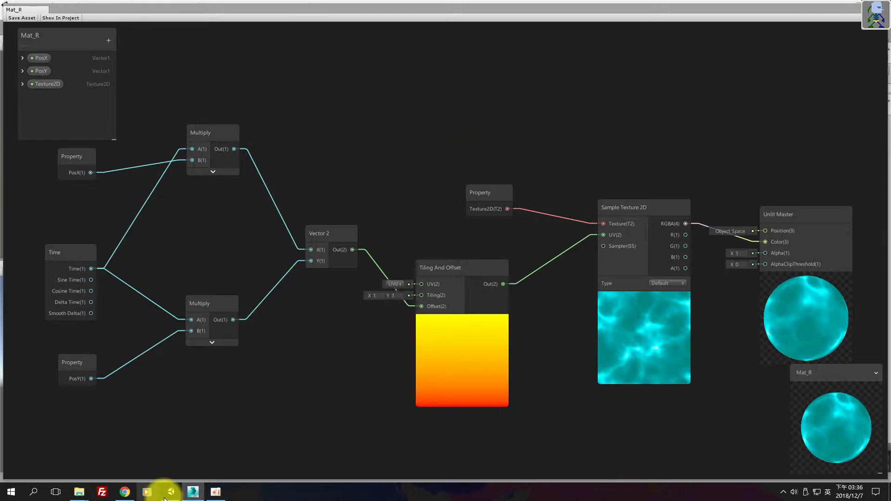
{"action": "mouse_move", "coordinate": [171, 491]}
{"action": "left_click", "coordinate": [175, 465]}
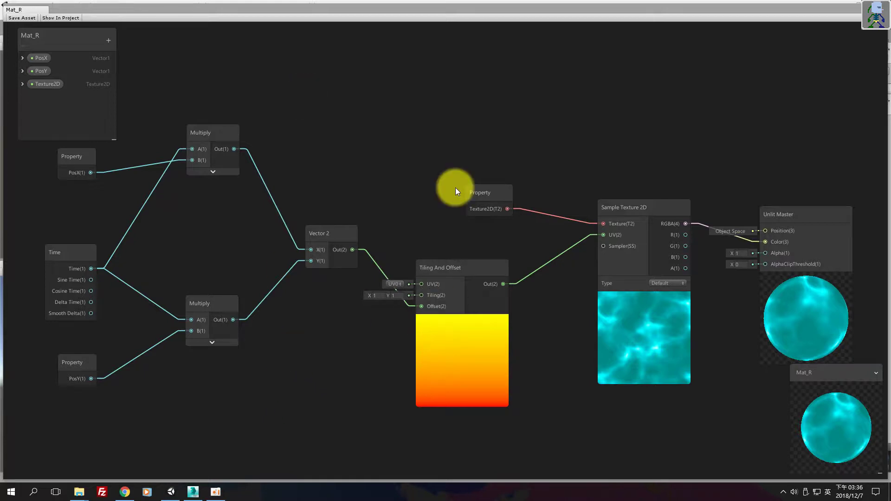
{"action": "left_click", "coordinate": [881, 9]}
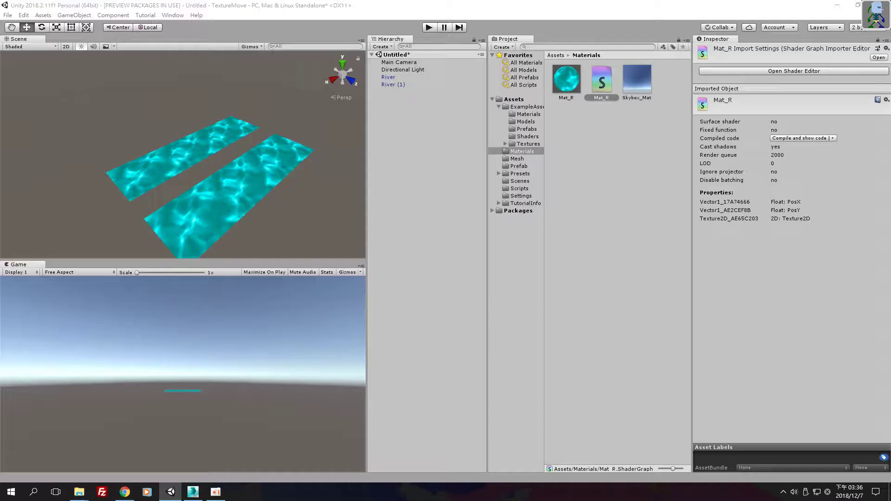
Step: Open the project's Mesh assets folder
{"action": "left_click", "coordinate": [673, 214]}
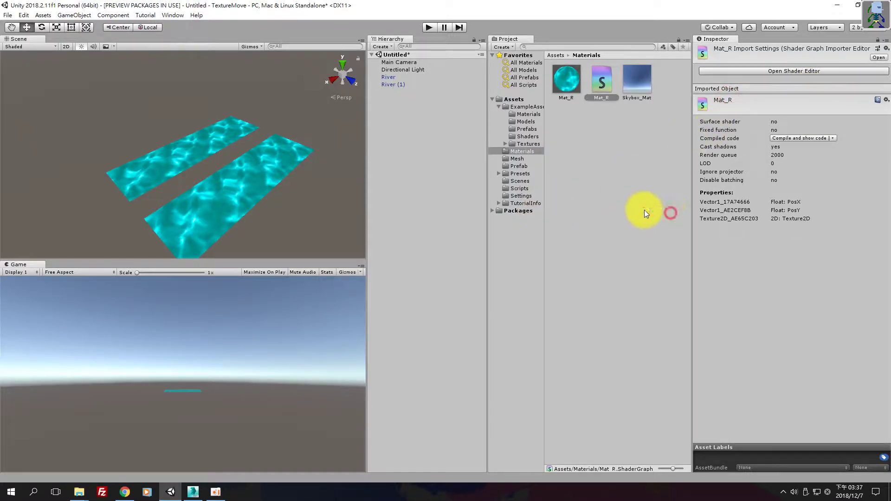
{"action": "left_click", "coordinate": [523, 106]}
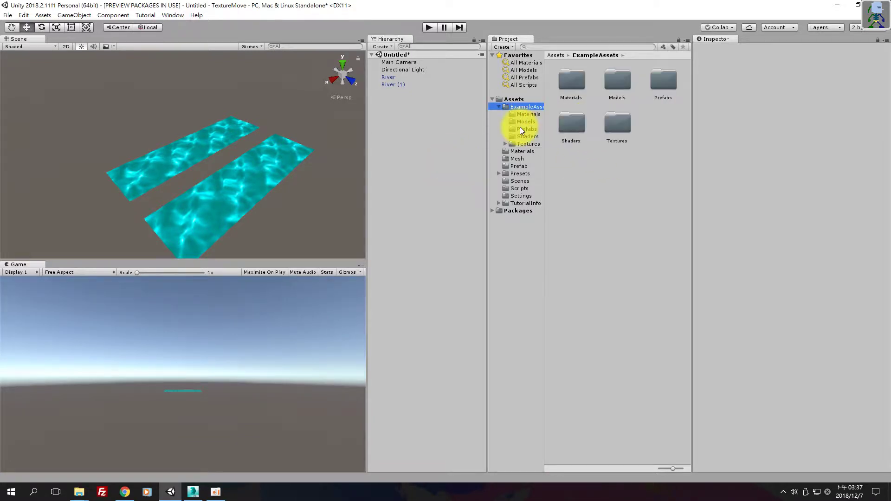
{"action": "left_click", "coordinate": [519, 122]}
{"action": "left_click", "coordinate": [518, 166]}
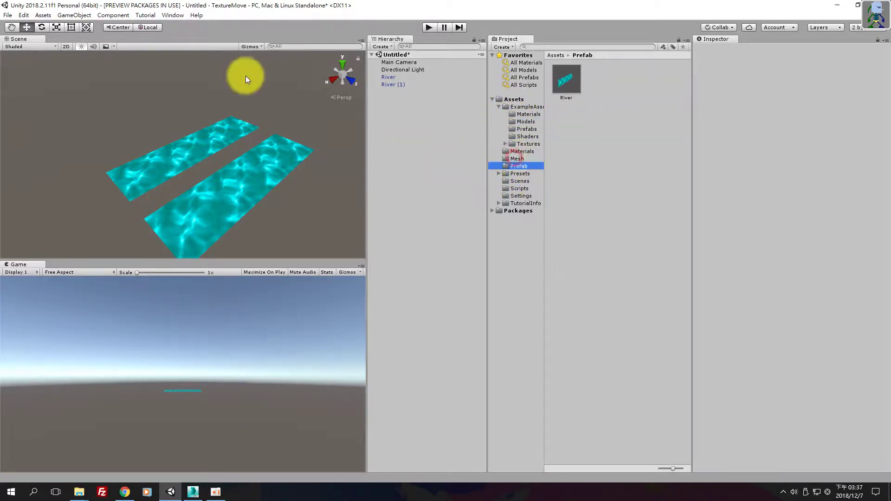
{"action": "left_click", "coordinate": [514, 158]}
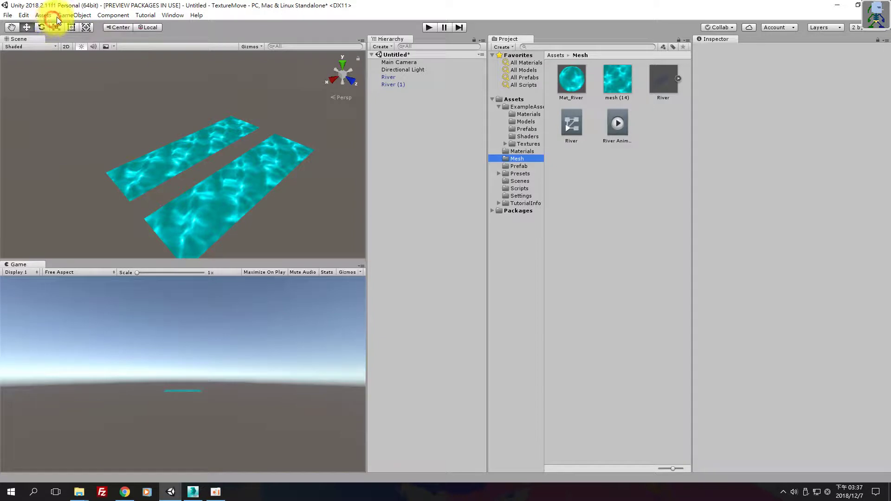
Step: Start importing a new asset into the Mesh folder and browse to the desktop
{"action": "left_click", "coordinate": [73, 16]}
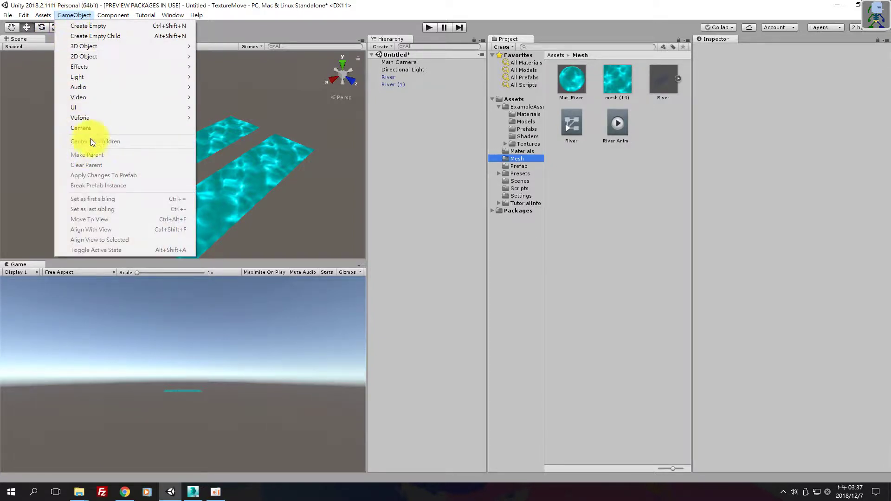
{"action": "left_click", "coordinate": [42, 15]}
{"action": "left_click", "coordinate": [51, 106]}
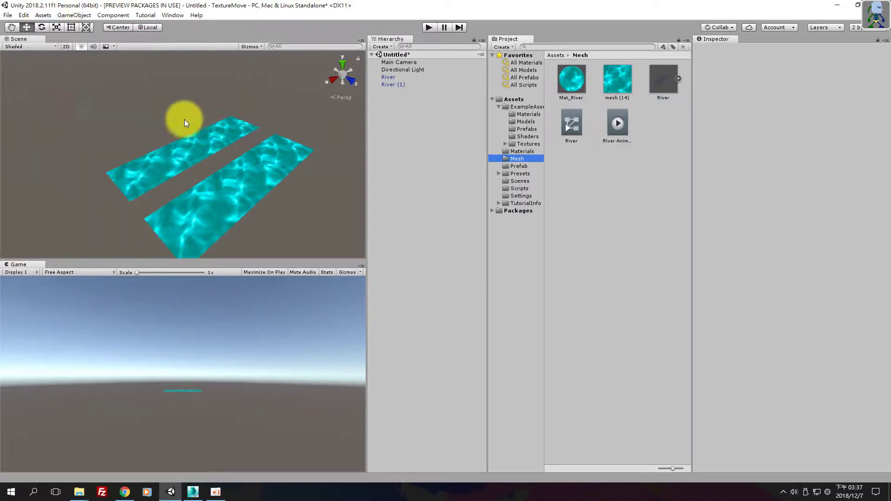
{"action": "left_click", "coordinate": [38, 133]}
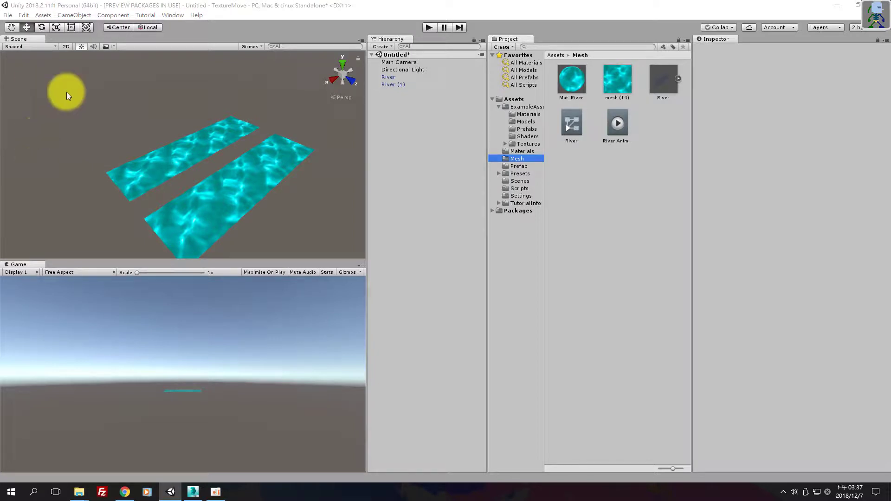
{"action": "left_click", "coordinate": [29, 17]}
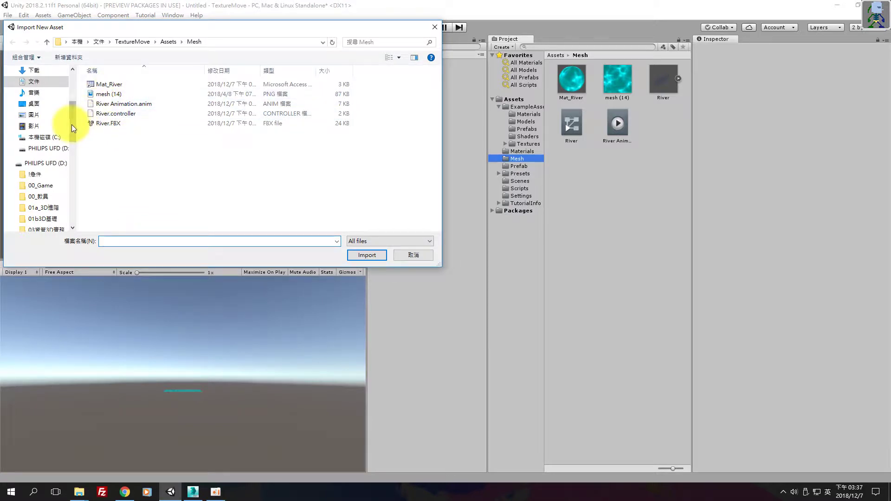
{"action": "left_click_drag", "start_coordinate": [72, 124], "coordinate": [74, 89]}
{"action": "left_click", "coordinate": [28, 89]}
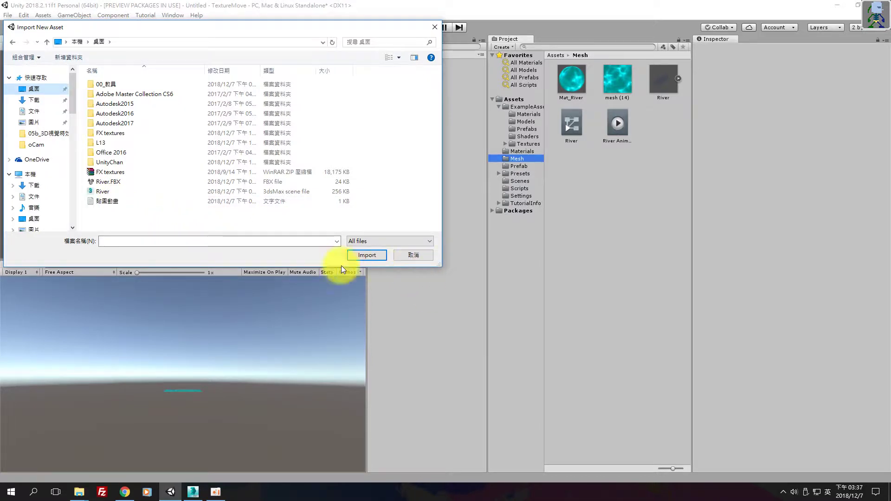
Step: Switch to 3ds Max and complete the FBX export with the Autodesk Media & Entertainment preset and Embed Media off
{"action": "left_click", "coordinate": [193, 491]}
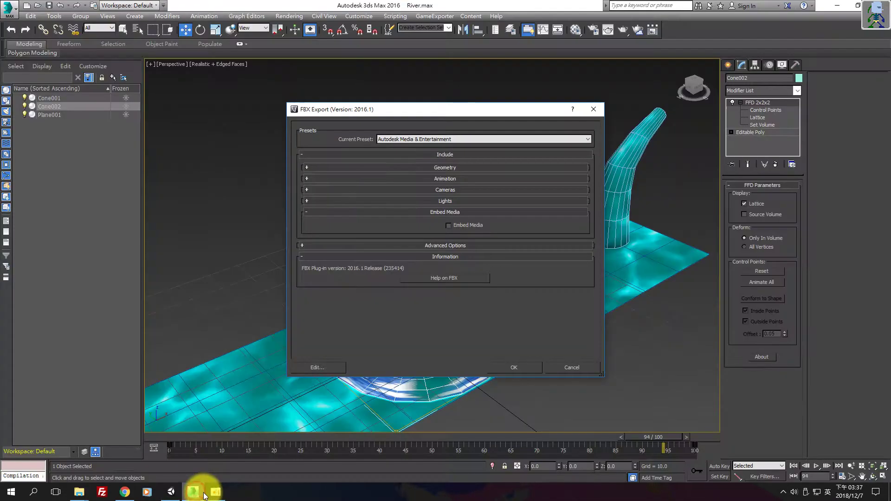
{"action": "left_click", "coordinate": [519, 367]}
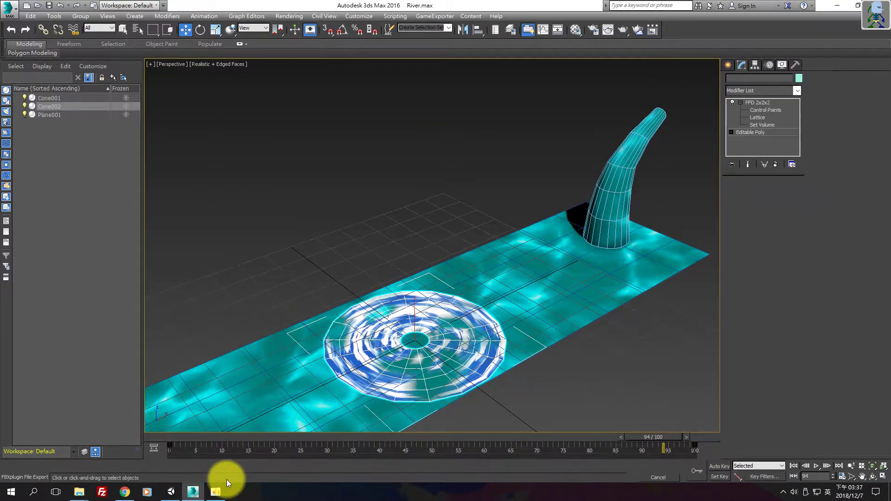
Step: Switch back to Unity and import Ripple.FBX from the desktop into the Mesh folder
{"action": "left_click", "coordinate": [170, 493]}
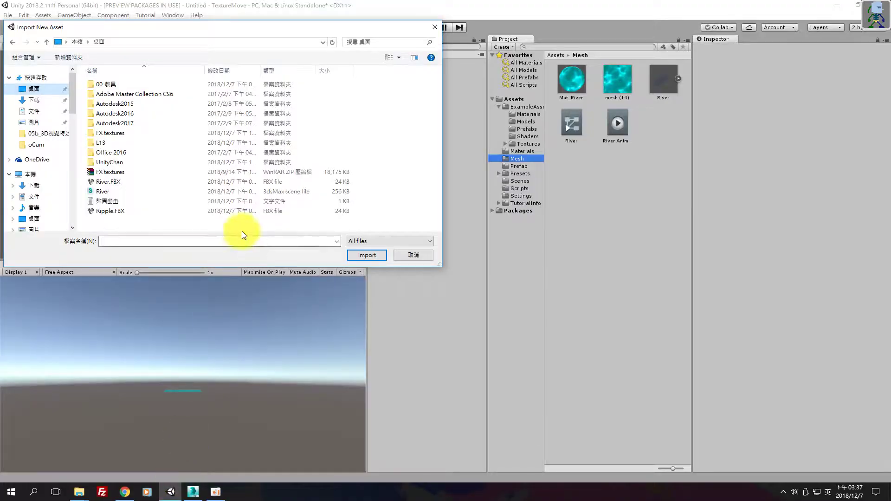
{"action": "double_click", "coordinate": [111, 212]}
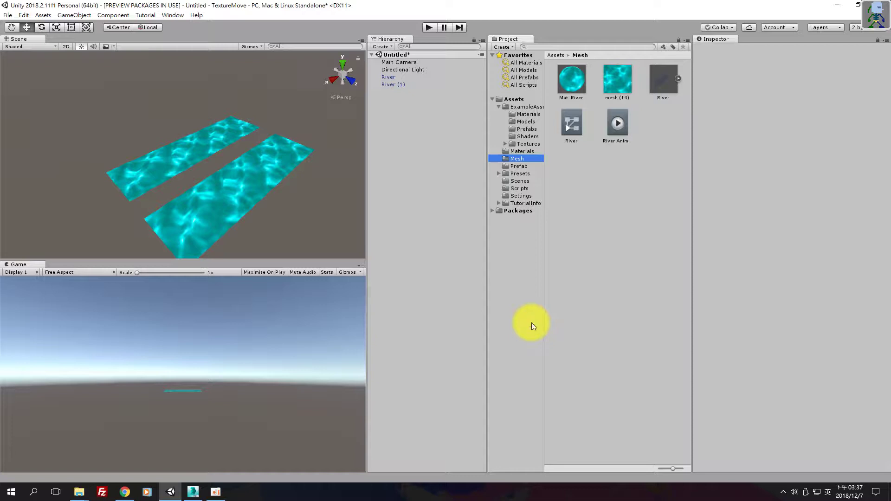
{"action": "left_click_drag", "start_coordinate": [649, 96], "coordinate": [258, 174]}
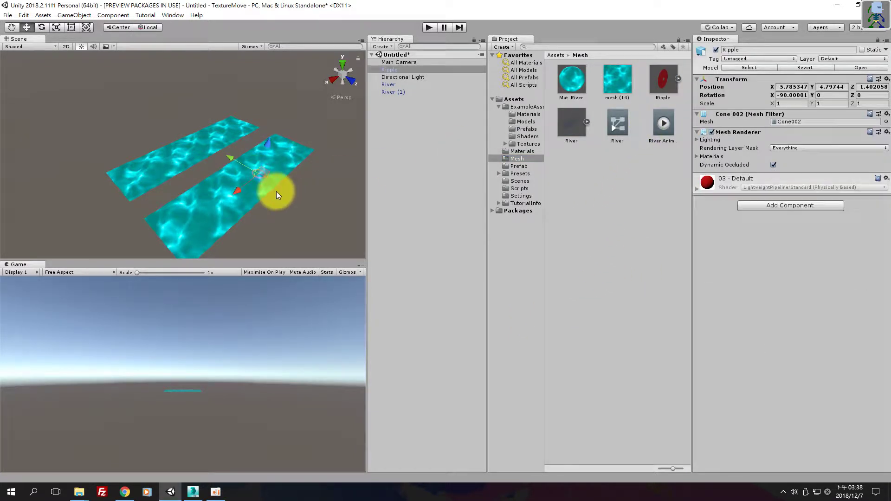
{"action": "left_click_drag", "start_coordinate": [391, 89], "coordinate": [319, 134]}
{"action": "right_click", "coordinate": [398, 70]}
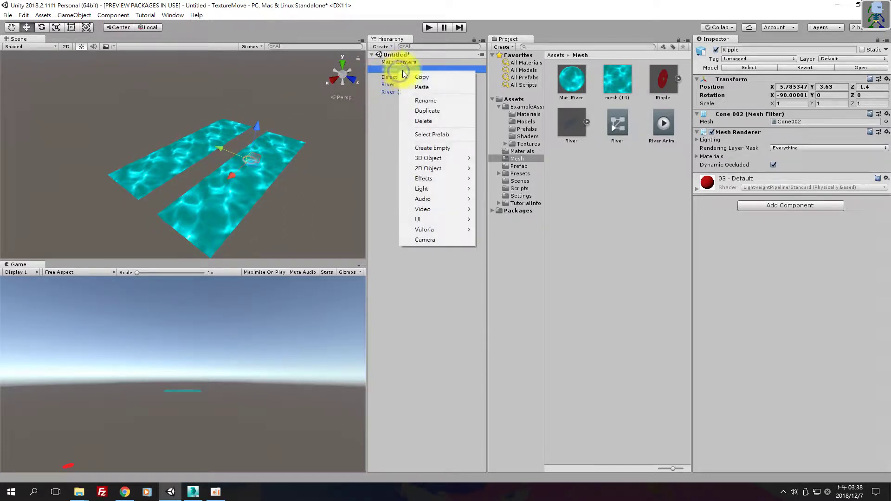
{"action": "left_click", "coordinate": [419, 120]}
Step: Add the Ripple model to the scene at the origin and raise it to Y 0.035 above the river plane
{"action": "left_click_drag", "start_coordinate": [670, 83], "coordinate": [209, 174]}
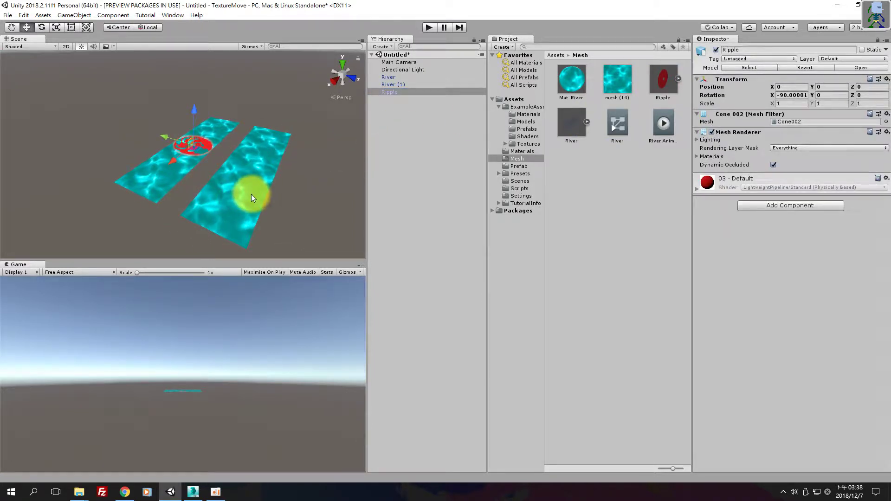
{"action": "key", "text": "f"}
{"action": "left_click_drag", "start_coordinate": [177, 119], "coordinate": [188, 157]}
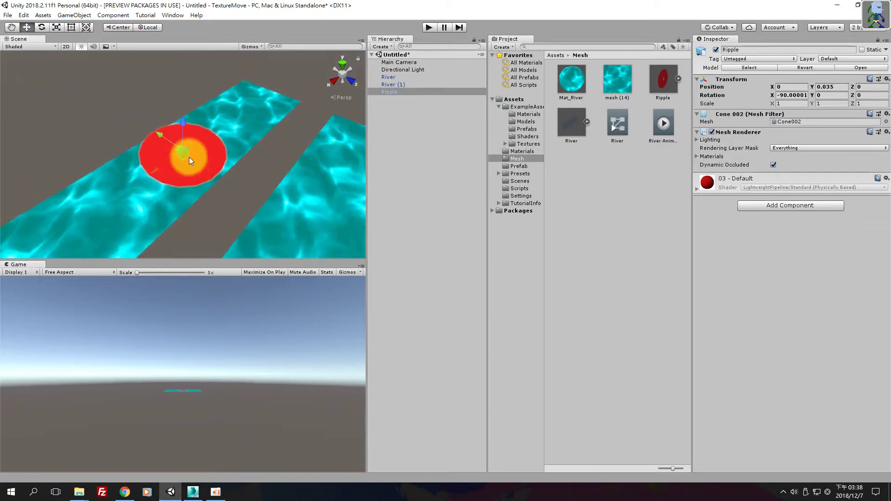
{"action": "scroll", "coordinate": [188, 157], "scroll_direction": "up", "scroll_amount": 10}
{"action": "scroll", "coordinate": [188, 158], "scroll_direction": "down", "scroll_amount": 5}
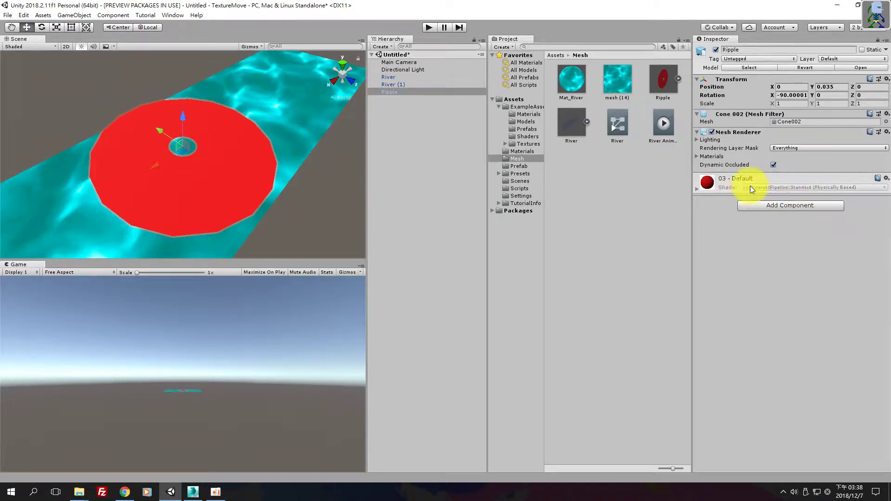
{"action": "left_click_drag", "start_coordinate": [254, 186], "coordinate": [214, 172], "text": "alt"}
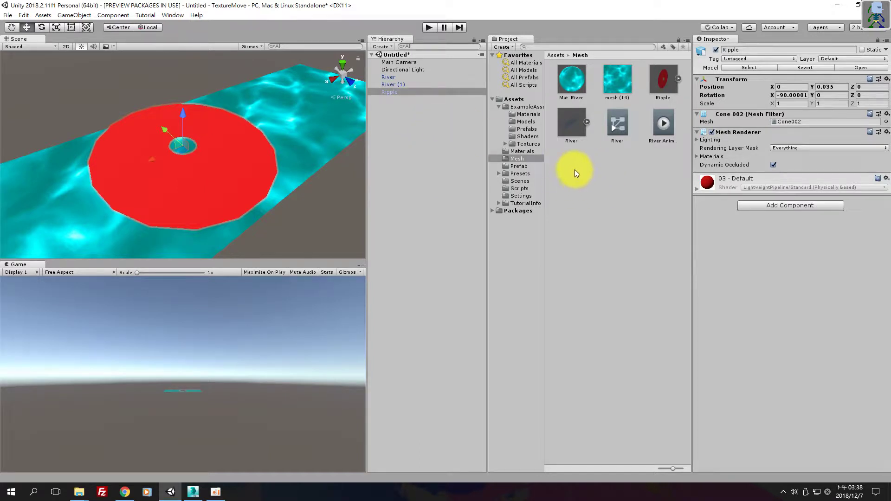
Step: Create a PBR Graph shader named Mat_Rip in the Materials folder
{"action": "left_click", "coordinate": [522, 151]}
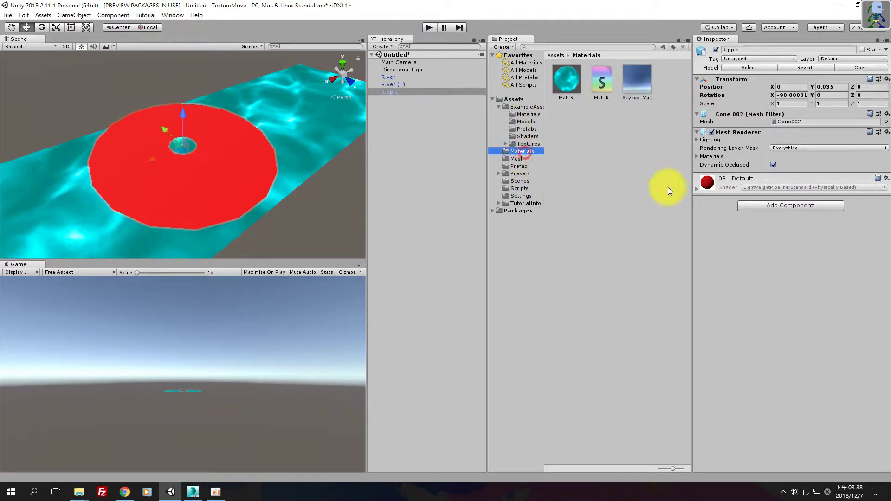
{"action": "right_click", "coordinate": [623, 179]}
{"action": "mouse_move", "coordinate": [717, 186]}
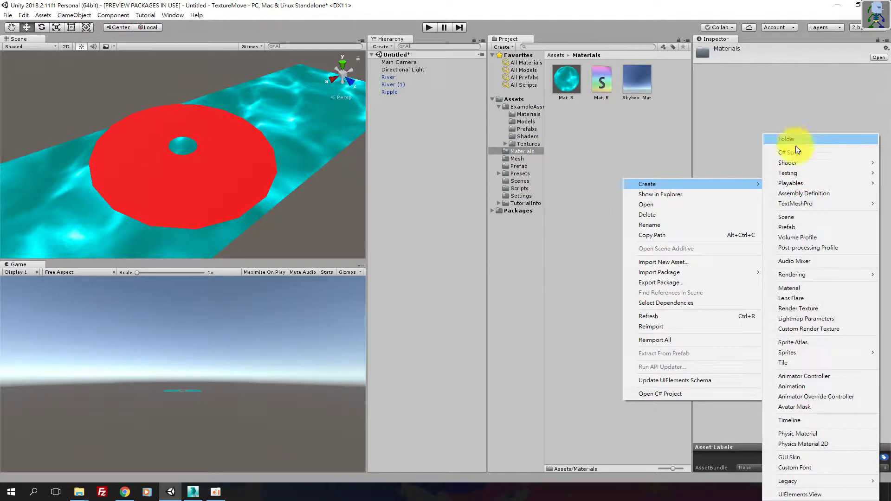
{"action": "left_click", "coordinate": [802, 161]}
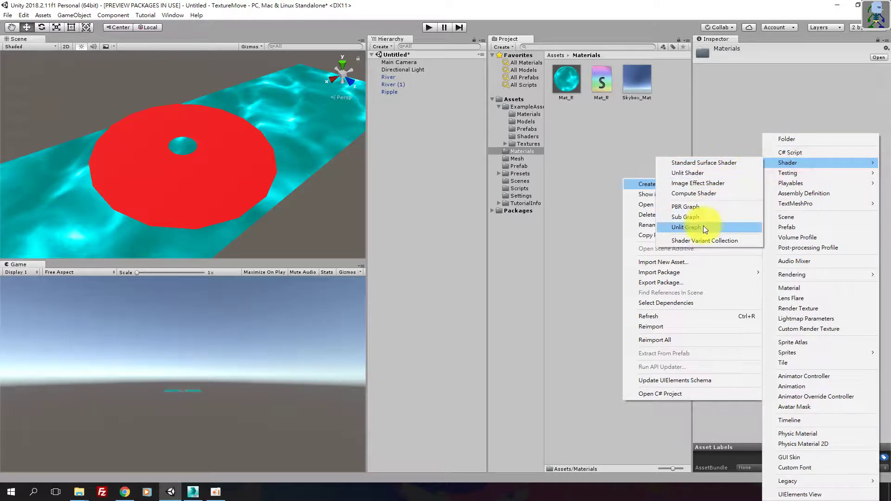
{"action": "left_click", "coordinate": [703, 207]}
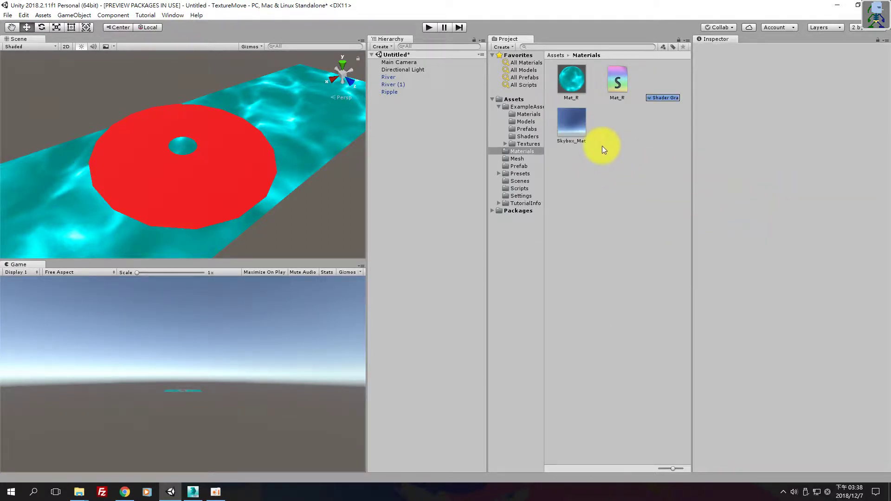
{"action": "type", "text": "Mat_Rip"}
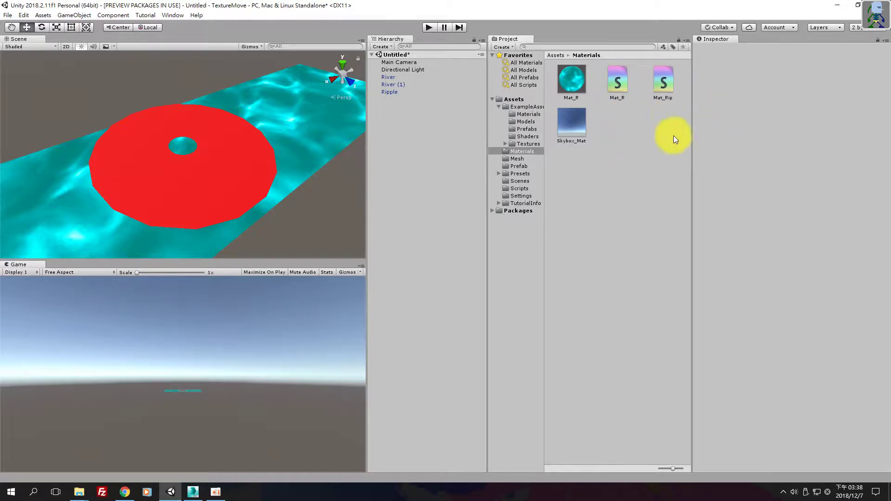
Step: Create a material named Mat_Rip in the Materials folder and assign the Mat_Rip shader to it
{"action": "right_click", "coordinate": [648, 129]}
{"action": "mouse_move", "coordinate": [668, 137]}
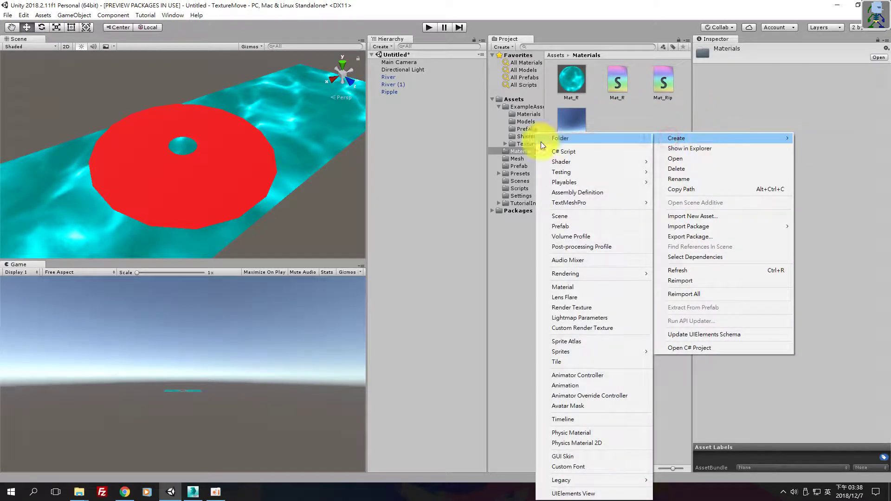
{"action": "left_click", "coordinate": [569, 288]}
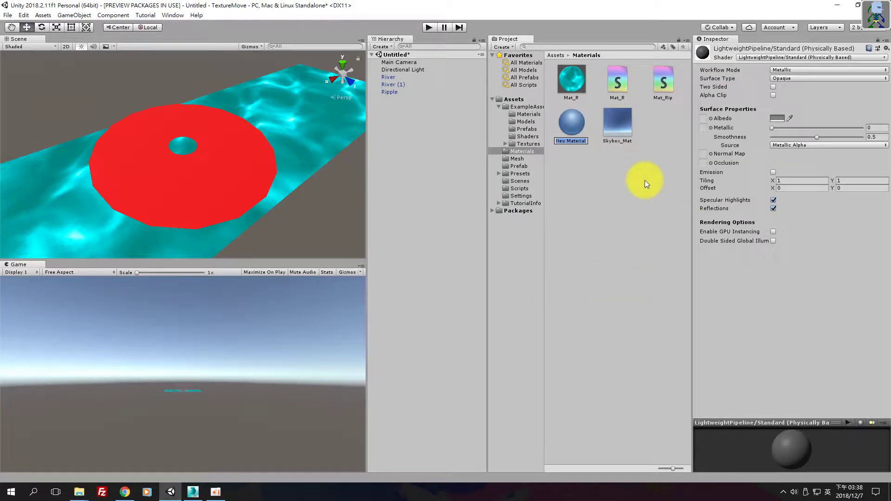
{"action": "type", "text": "Mat_Rip"}
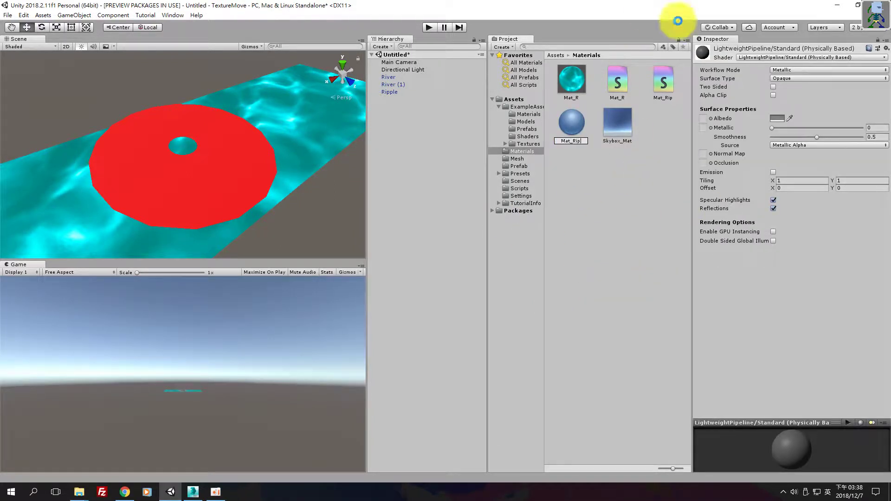
{"action": "key", "text": "Return"}
{"action": "left_click", "coordinate": [660, 86]}
{"action": "left_click_drag", "start_coordinate": [659, 85], "coordinate": [772, 137]}
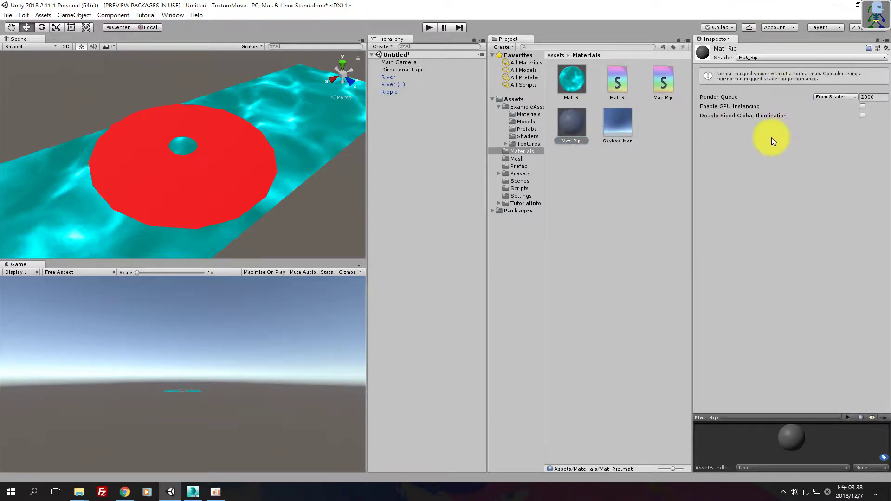
Step: Open the Mat_Rip shader graph in the shader editor
{"action": "left_click", "coordinate": [663, 81]}
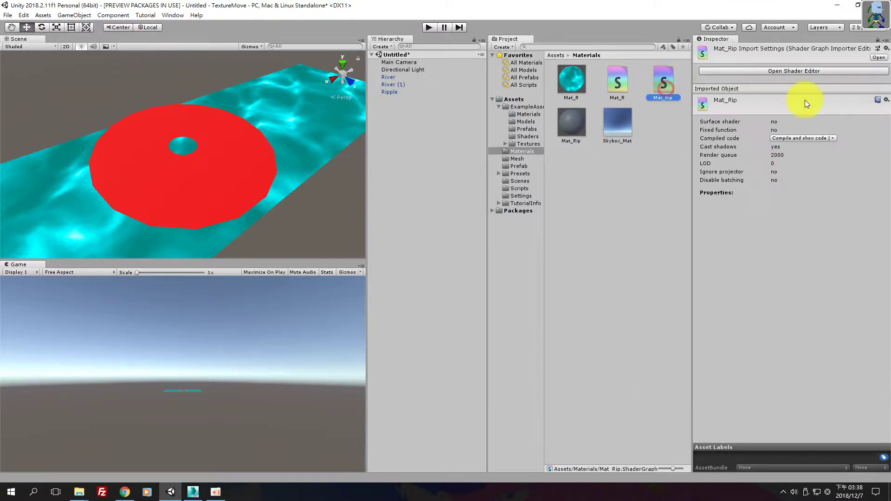
{"action": "left_click", "coordinate": [868, 68]}
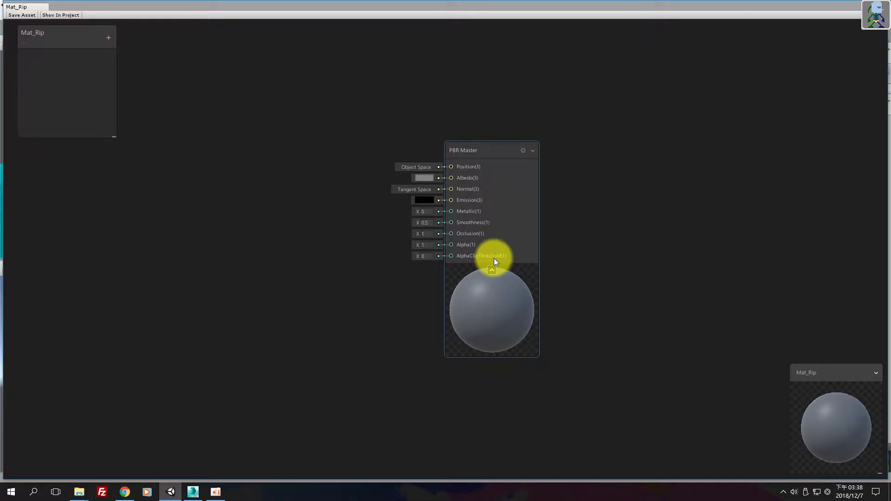
Step: Add an Unlit Master node to the Mat_Rip graph and delete the PBR Master node
{"action": "left_click_drag", "start_coordinate": [472, 150], "coordinate": [576, 187]}
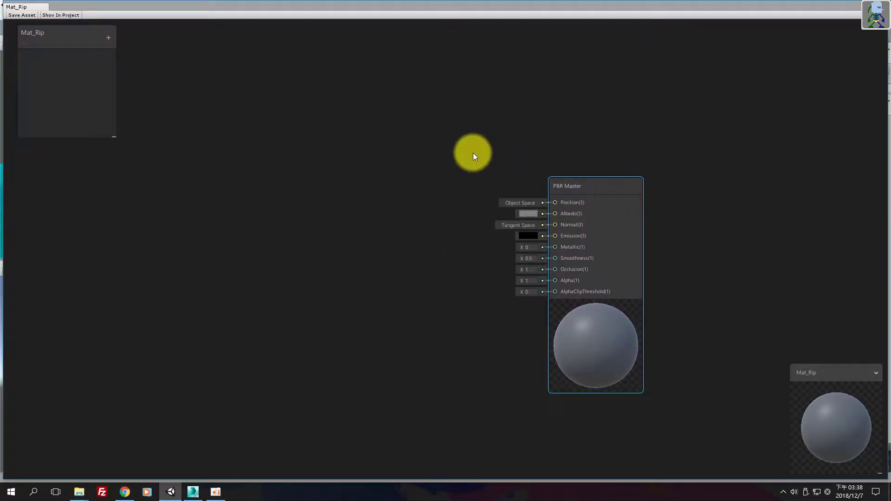
{"action": "right_click", "coordinate": [424, 151]}
{"action": "left_click", "coordinate": [365, 210]}
{"action": "key", "text": "space"}
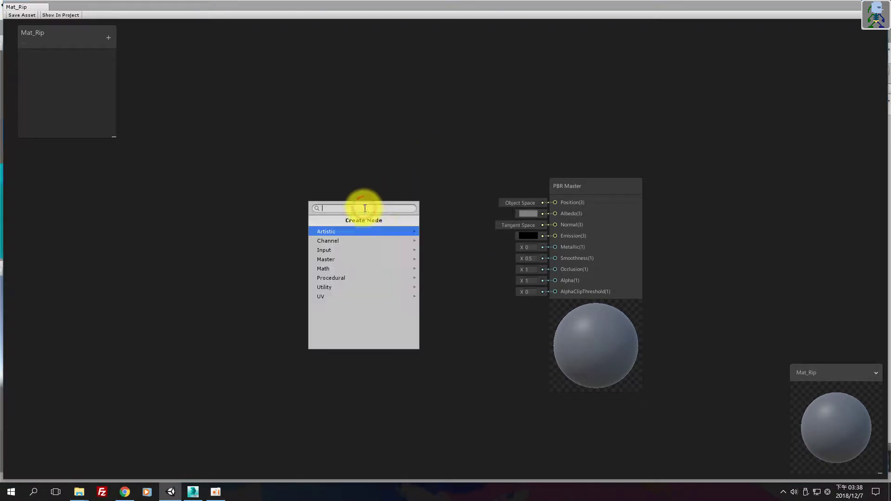
{"action": "left_click", "coordinate": [339, 260]}
{"action": "left_click", "coordinate": [350, 240]}
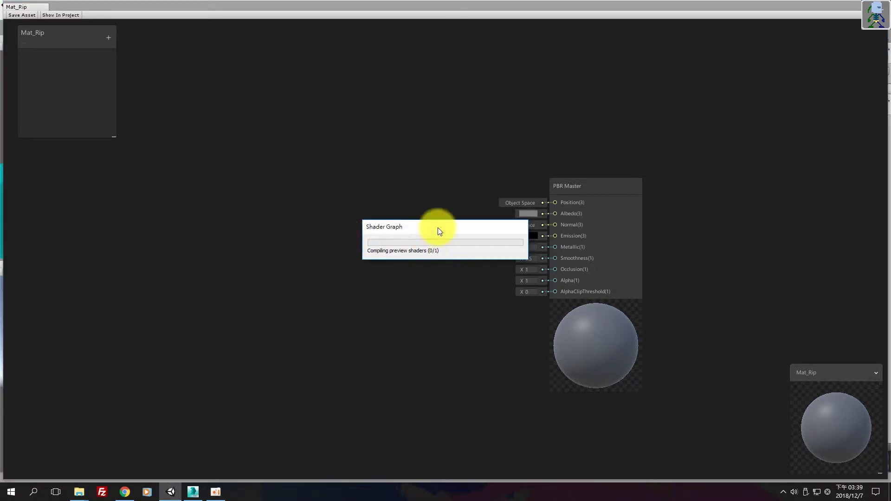
{"action": "left_click", "coordinate": [590, 191]}
{"action": "key", "text": "Delete"}
{"action": "left_click_drag", "start_coordinate": [413, 214], "coordinate": [658, 203]}
{"action": "left_click", "coordinate": [490, 183]}
Step: Import the fire (4) texture from the fire folder of the desktop's FX textures into the project's Materials folder
{"action": "left_click_drag", "start_coordinate": [860, 6], "coordinate": [285, 293]}
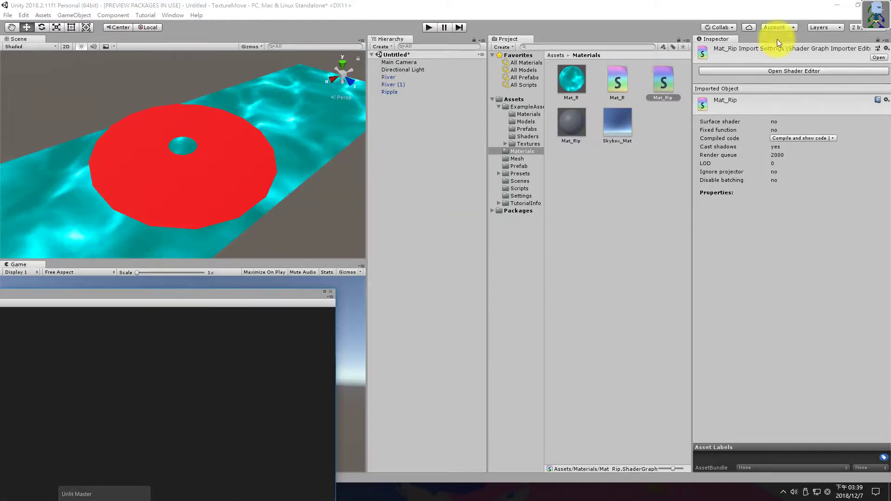
{"action": "left_click", "coordinate": [839, 5]}
{"action": "left_click", "coordinate": [252, 201]}
{"action": "left_click", "coordinate": [835, 6]}
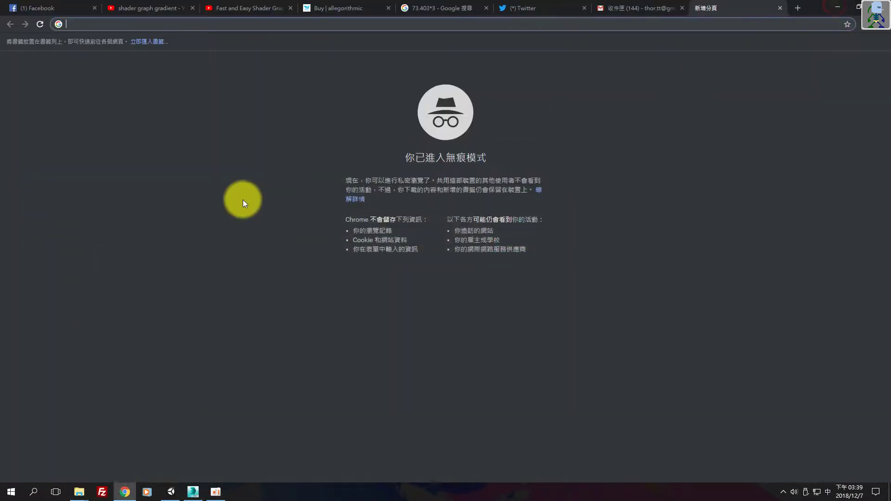
{"action": "left_click", "coordinate": [838, 7]}
{"action": "left_click_drag", "start_coordinate": [304, 110], "coordinate": [611, 57]}
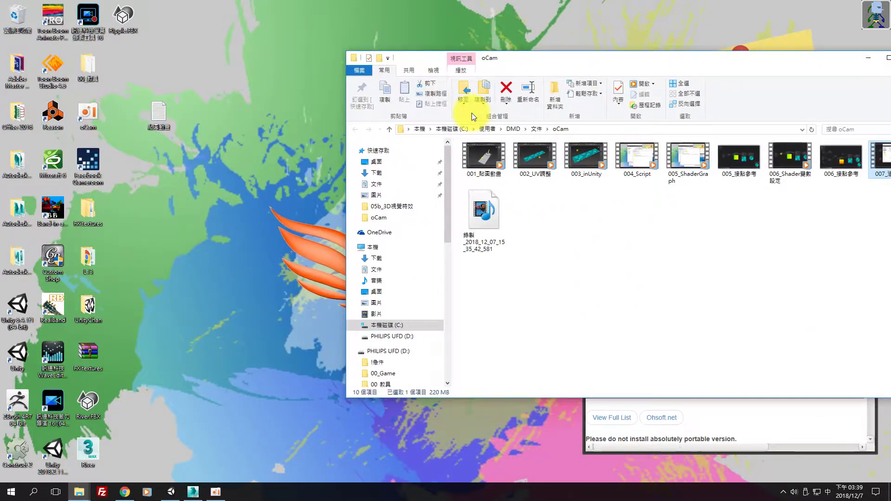
{"action": "double_click", "coordinate": [92, 212]}
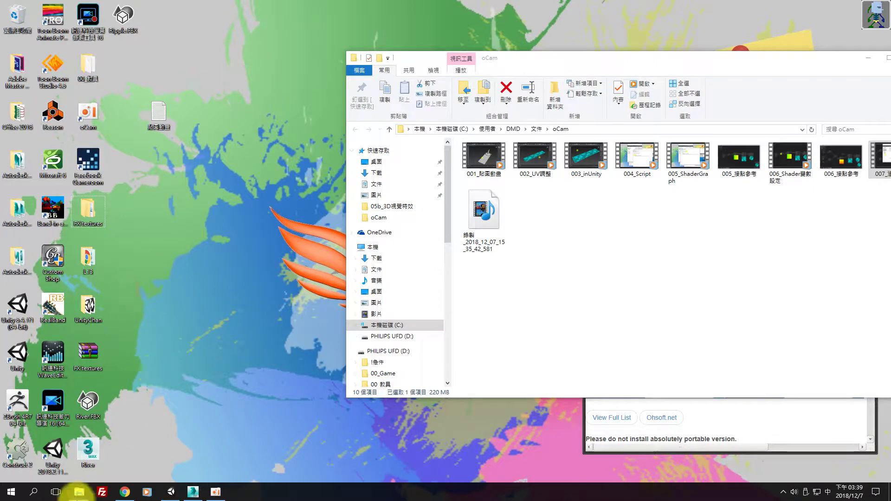
{"action": "left_click", "coordinate": [79, 492]}
{"action": "left_click", "coordinate": [351, 275]}
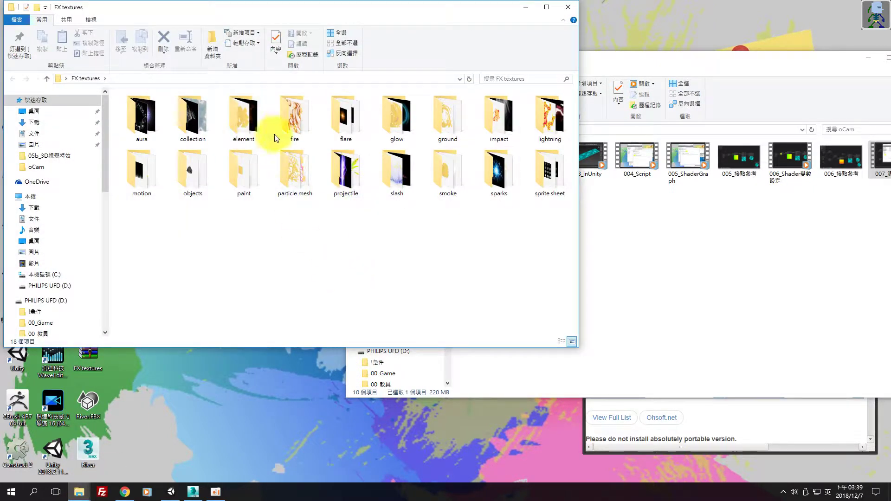
{"action": "double_click", "coordinate": [297, 118]}
{"action": "left_click_drag", "start_coordinate": [309, 97], "coordinate": [594, 166]}
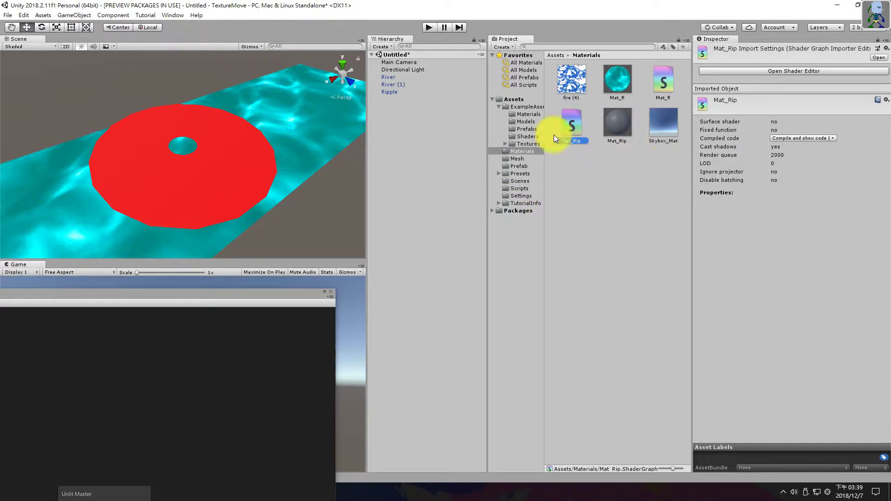
Step: Add the fire (4) texture to the graph as a Sample Texture 2D node and connect its A output to the Unlit Master's Alpha
{"action": "left_click_drag", "start_coordinate": [576, 72], "coordinate": [232, 364]}
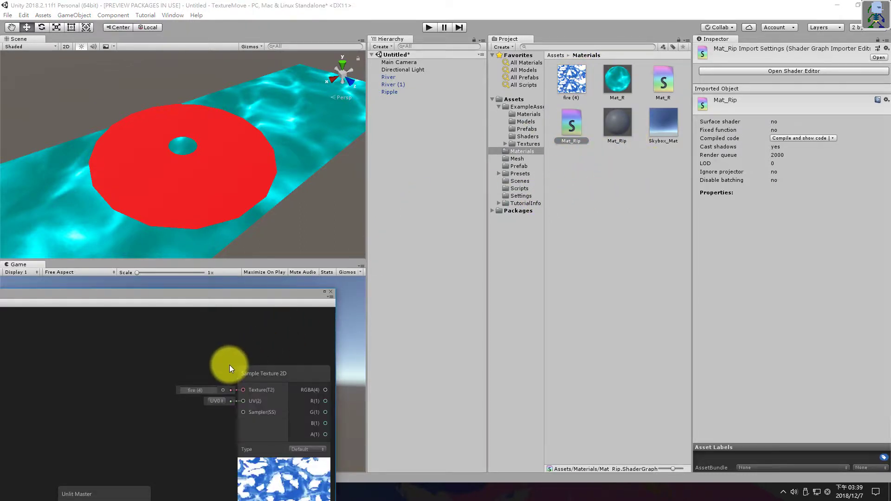
{"action": "left_click_drag", "start_coordinate": [246, 302], "coordinate": [704, 50]}
{"action": "left_click", "coordinate": [747, 118]}
{"action": "left_click_drag", "start_coordinate": [747, 117], "coordinate": [304, 141]}
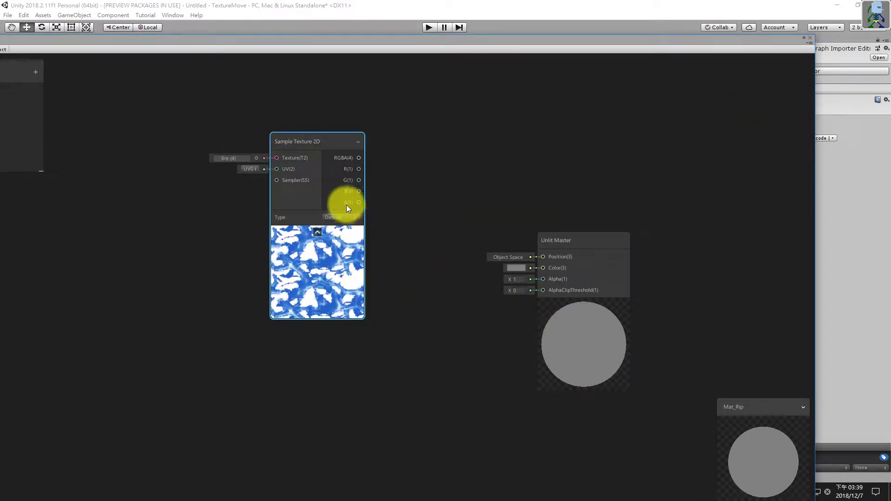
{"action": "left_click_drag", "start_coordinate": [356, 205], "coordinate": [543, 280]}
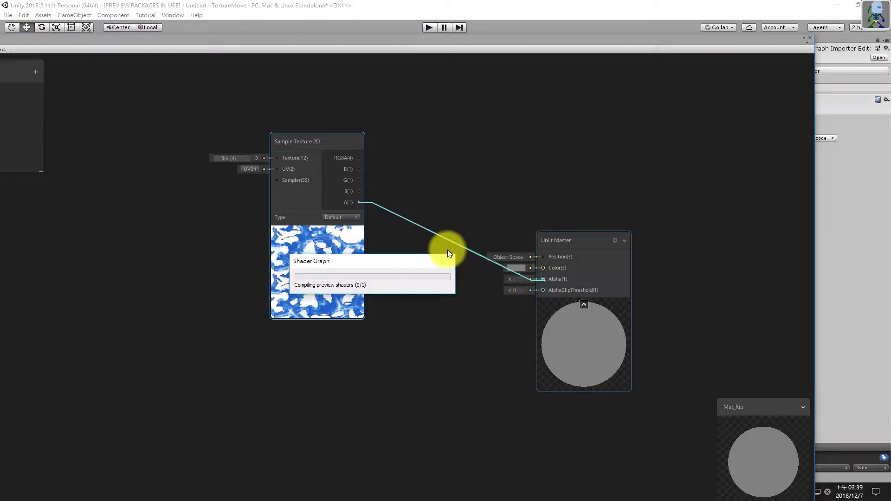
{"action": "left_click_drag", "start_coordinate": [317, 146], "coordinate": [277, 228]}
Step: Set the Unlit Master node's Surface to Transparent
{"action": "left_click", "coordinate": [615, 241]}
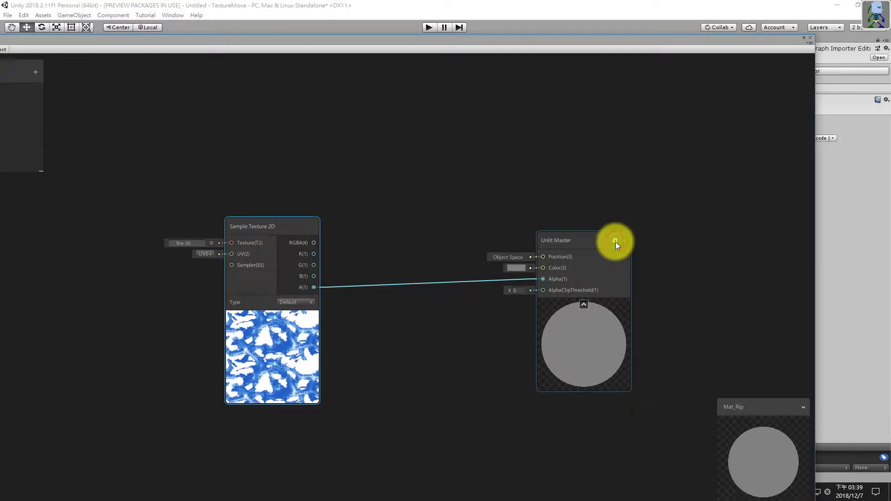
{"action": "left_click", "coordinate": [673, 257]}
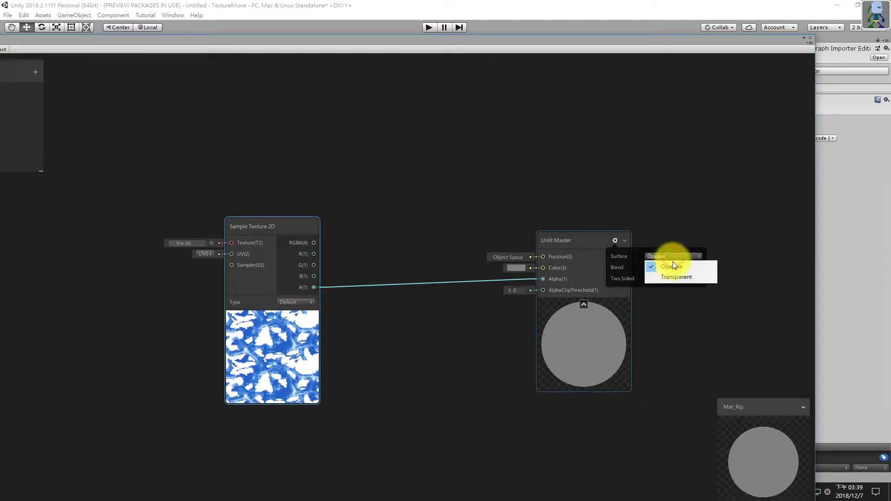
{"action": "left_click", "coordinate": [676, 278]}
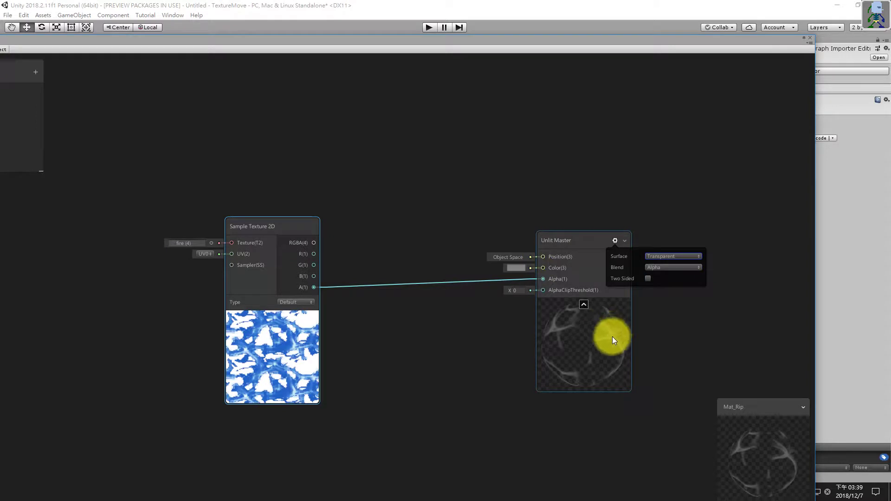
Step: Set the Unlit Master's Color to white, FFFFFF
{"action": "left_click", "coordinate": [516, 268]}
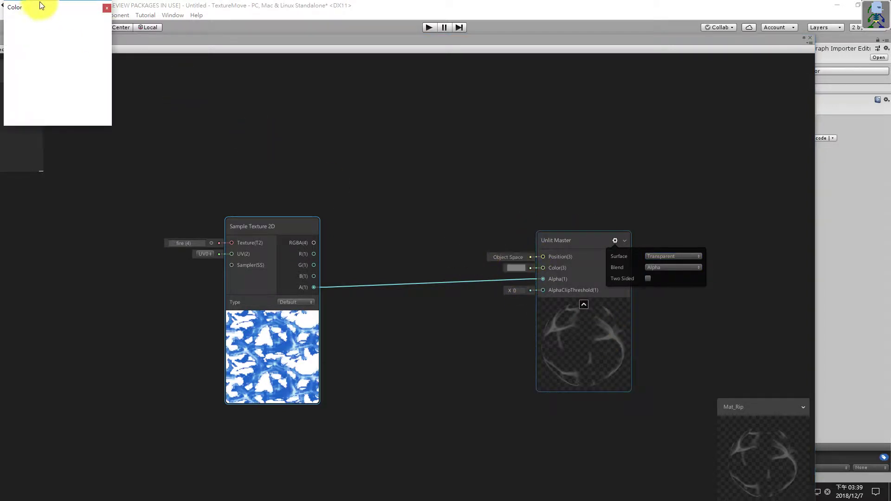
{"action": "left_click_drag", "start_coordinate": [58, 9], "coordinate": [102, 51]}
{"action": "left_click_drag", "start_coordinate": [91, 112], "coordinate": [65, 101]}
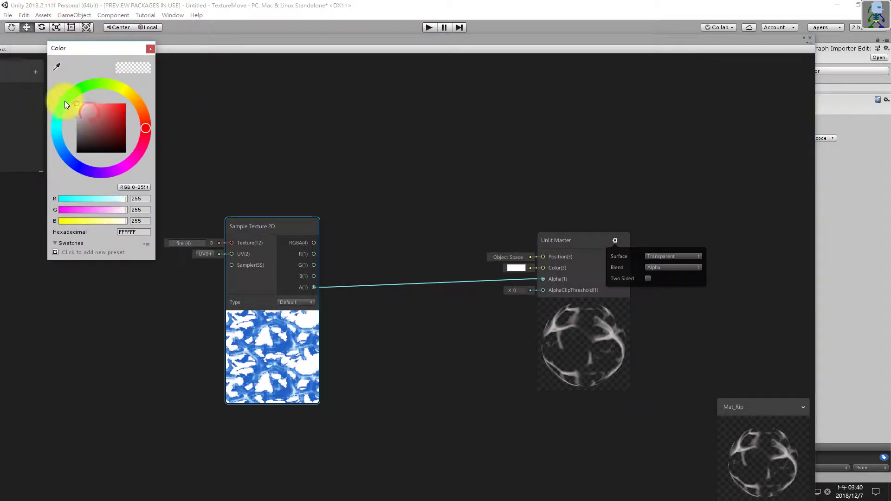
{"action": "left_click", "coordinate": [150, 49]}
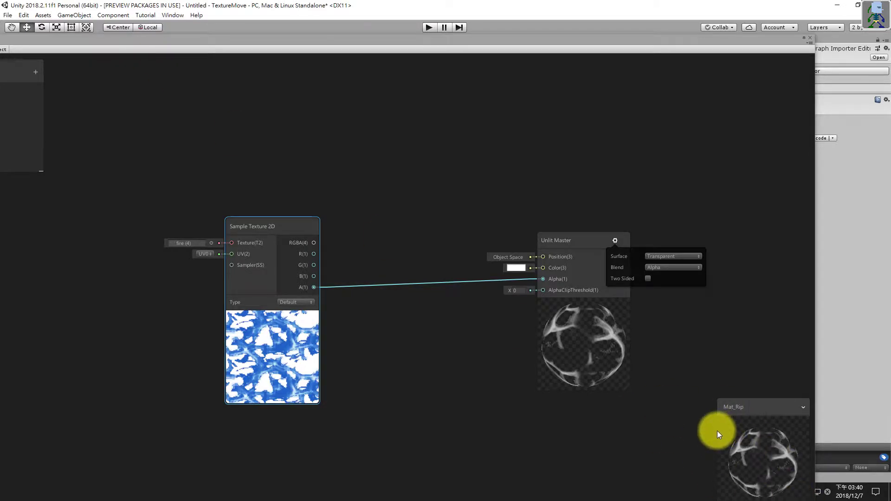
Step: Place the Sample Texture 2D node closer to the Unlit Master and save the shader graph asset
{"action": "left_click_drag", "start_coordinate": [319, 221], "coordinate": [389, 220]}
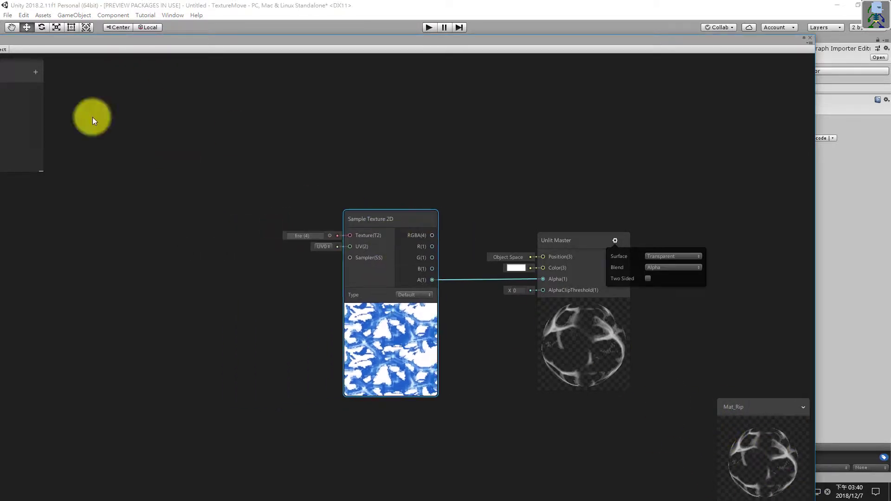
{"action": "left_click_drag", "start_coordinate": [86, 37], "coordinate": [212, 34]}
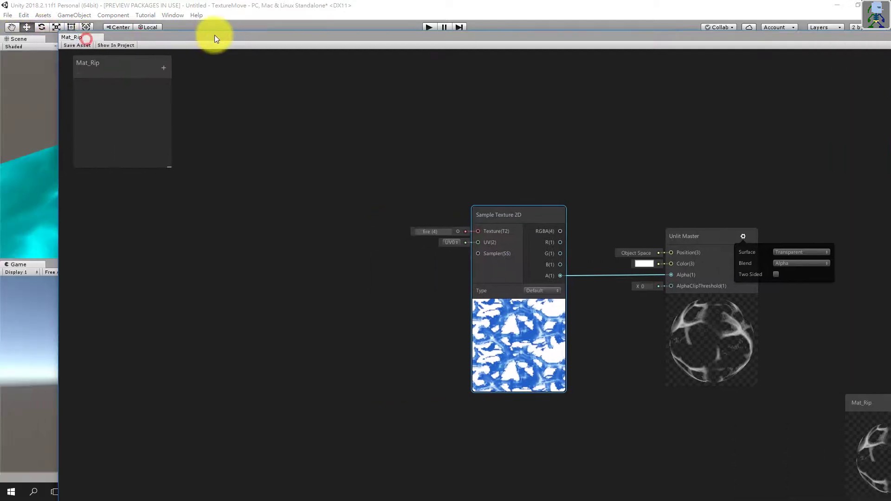
{"action": "left_click", "coordinate": [67, 45]}
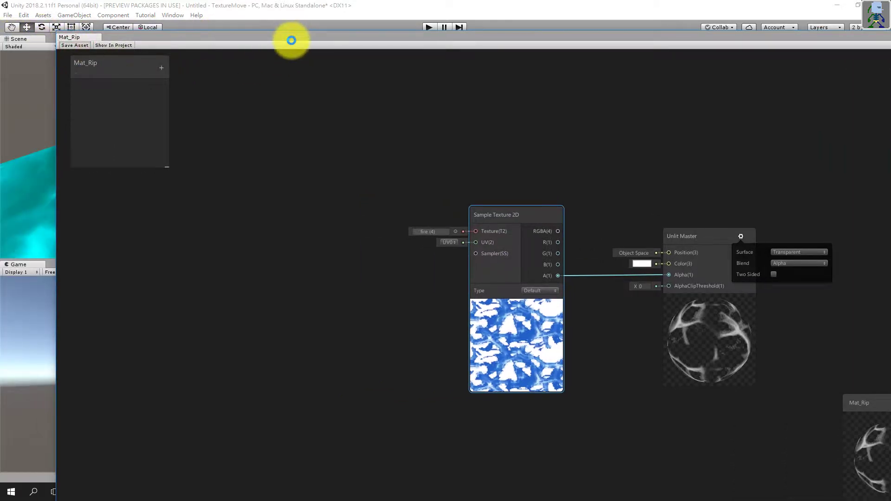
Step: Apply the Mat_Rip material to the ripple mesh in the scene and start play mode
{"action": "left_click_drag", "start_coordinate": [292, 40], "coordinate": [389, 347]}
{"action": "left_click_drag", "start_coordinate": [614, 132], "coordinate": [189, 227]}
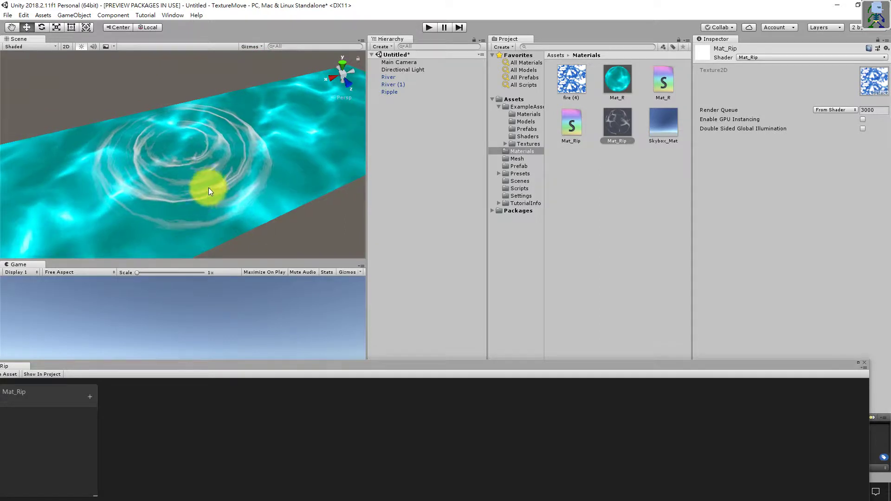
{"action": "left_click", "coordinate": [430, 28]}
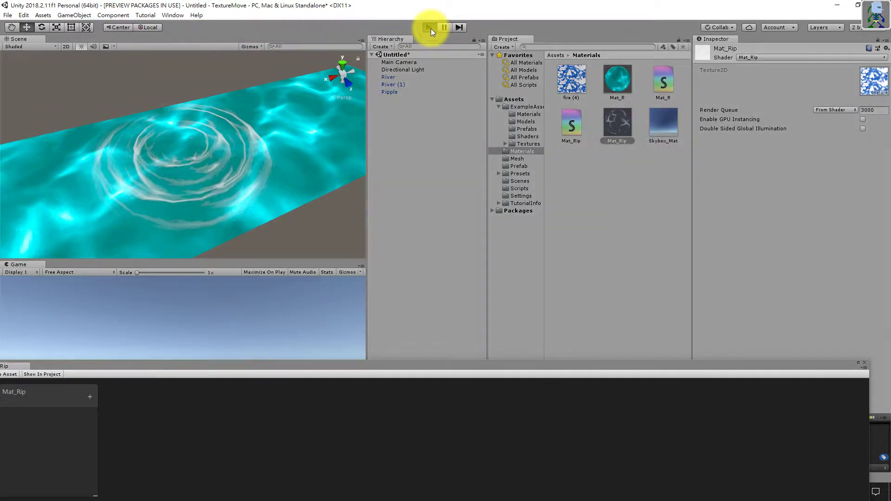